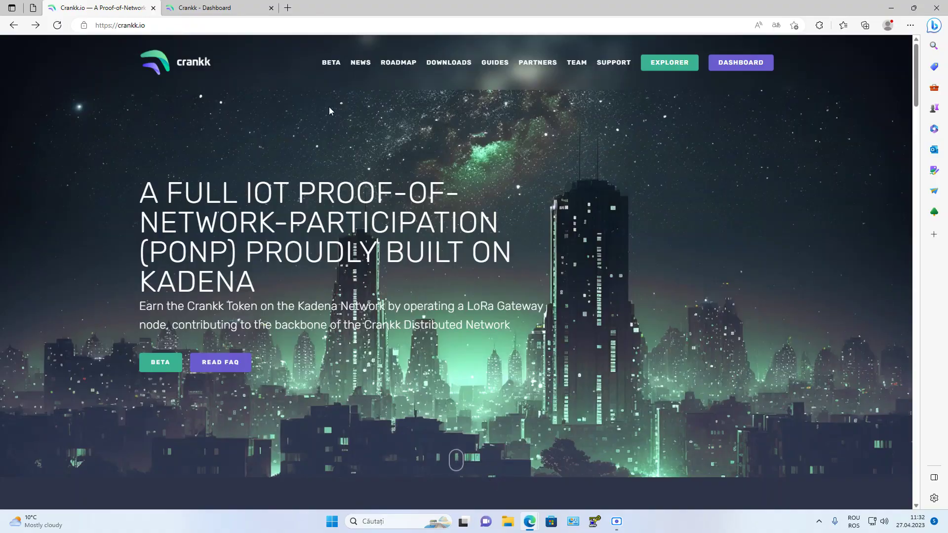
Open the Crankk downloads page and review the available Crankk image and installer files.
{"action": "left_click", "coordinate": [451, 73]}
{"action": "scroll", "coordinate": [623, 314], "scroll_direction": "down", "scroll_amount": 3}
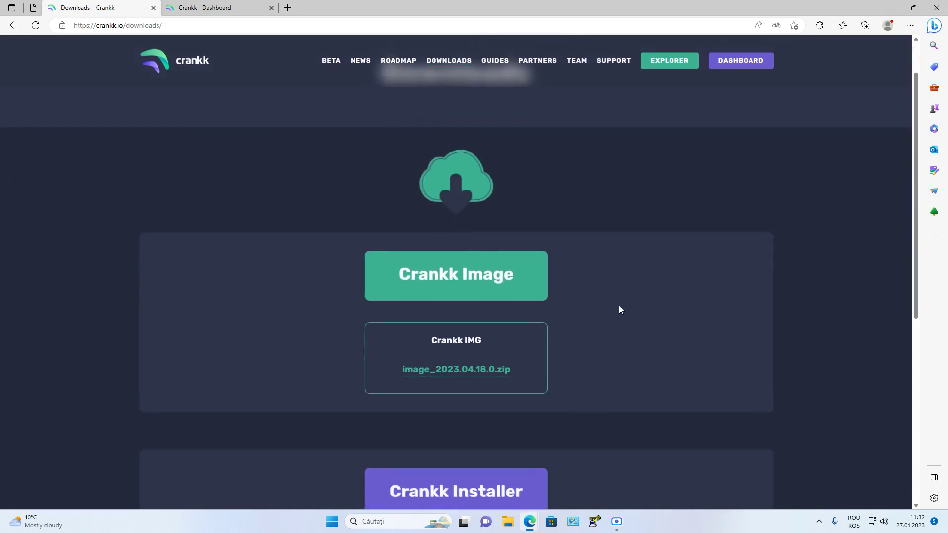
{"action": "scroll", "coordinate": [494, 262], "scroll_direction": "down", "scroll_amount": 4}
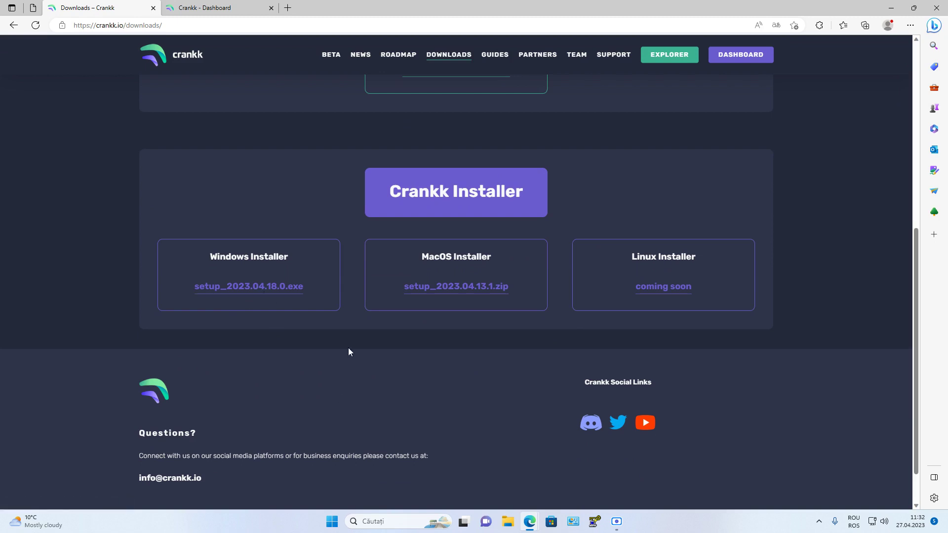
Open the MNTD / RAK V2 by RAKwireless guide for onboarding full hotspots and read its first two pages.
{"action": "left_click", "coordinate": [501, 62]}
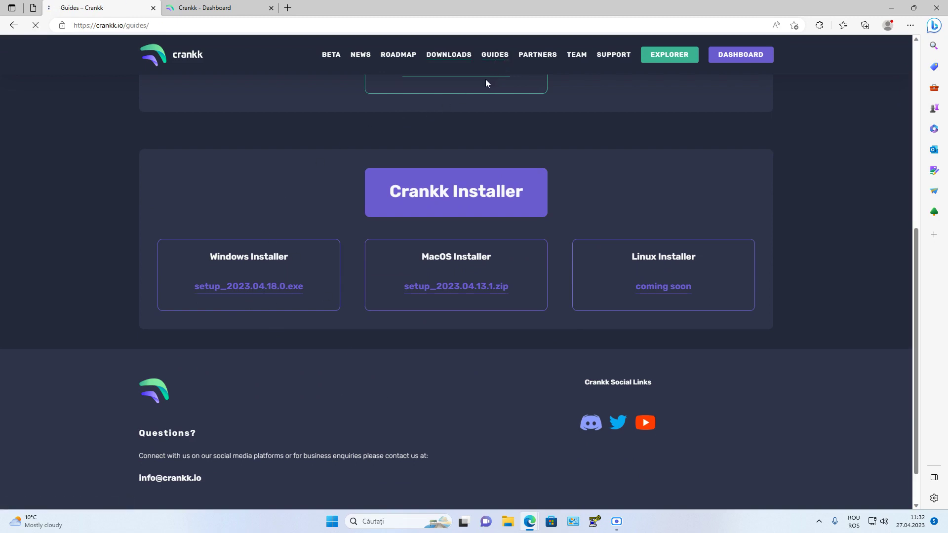
{"action": "left_click", "coordinate": [339, 240]}
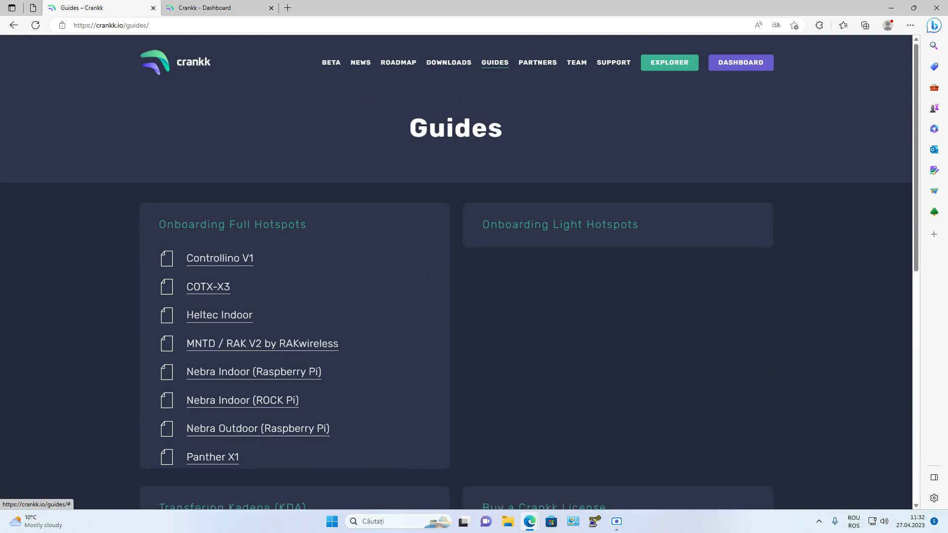
{"action": "left_click", "coordinate": [270, 346]}
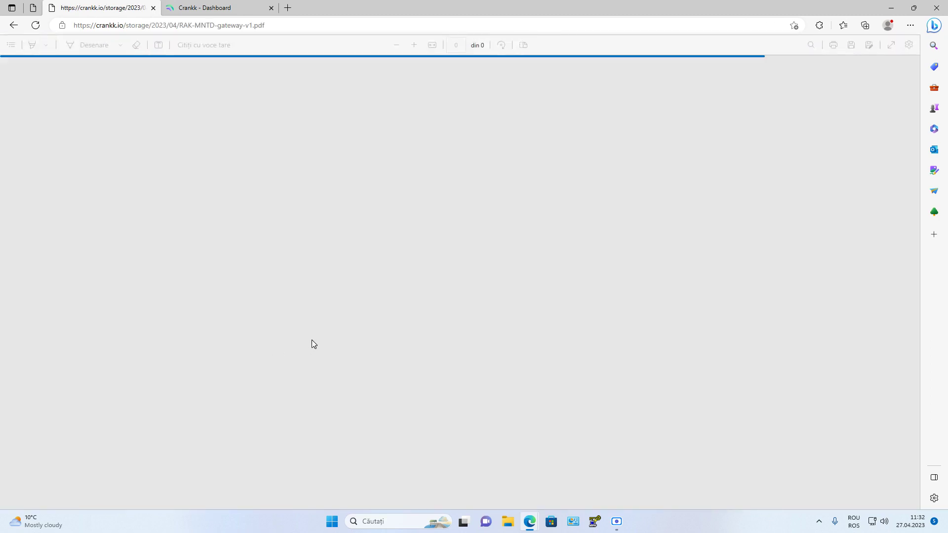
{"action": "scroll", "coordinate": [349, 340], "scroll_direction": "down", "scroll_amount": 8}
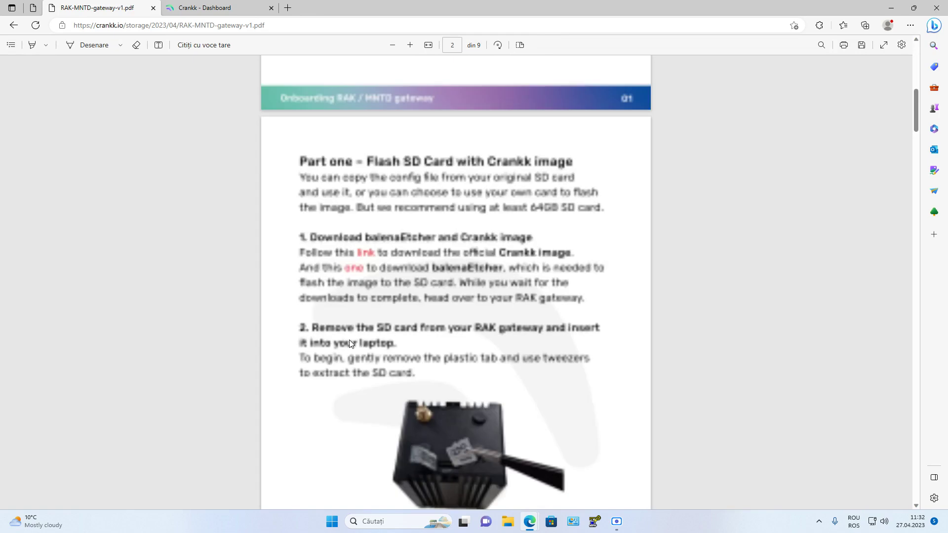
{"action": "scroll", "coordinate": [365, 340], "scroll_direction": "up", "scroll_amount": 9}
{"action": "scroll", "coordinate": [363, 345], "scroll_direction": "down", "scroll_amount": 4}
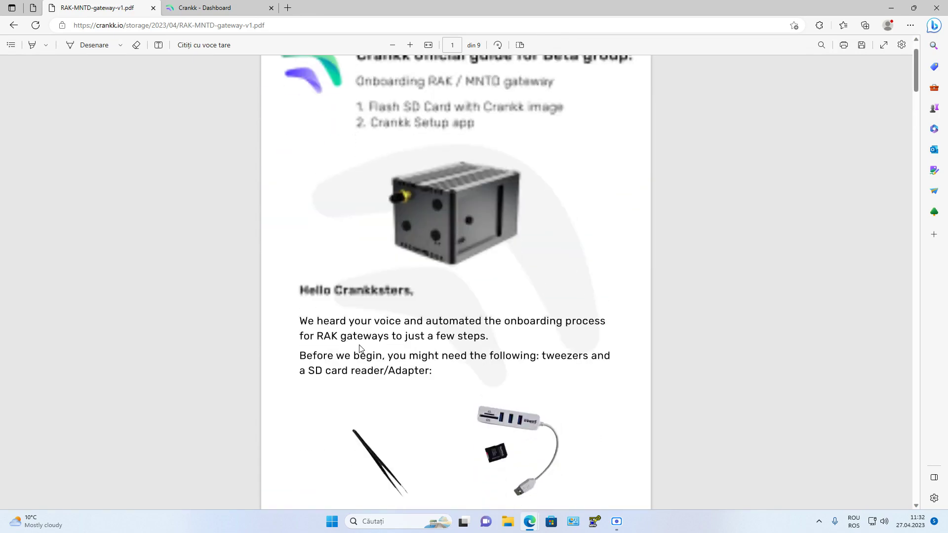
{"action": "scroll", "coordinate": [358, 348], "scroll_direction": "down", "scroll_amount": 3}
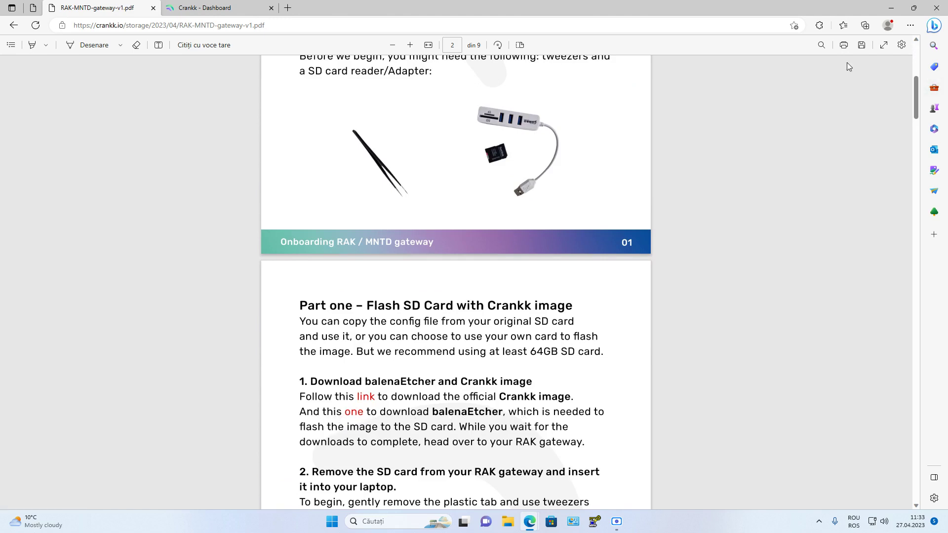
Switch to balenaEtcher and load image_2023.04.18.0 from the Desktop as the image to flash.
{"action": "left_click", "coordinate": [892, 10]}
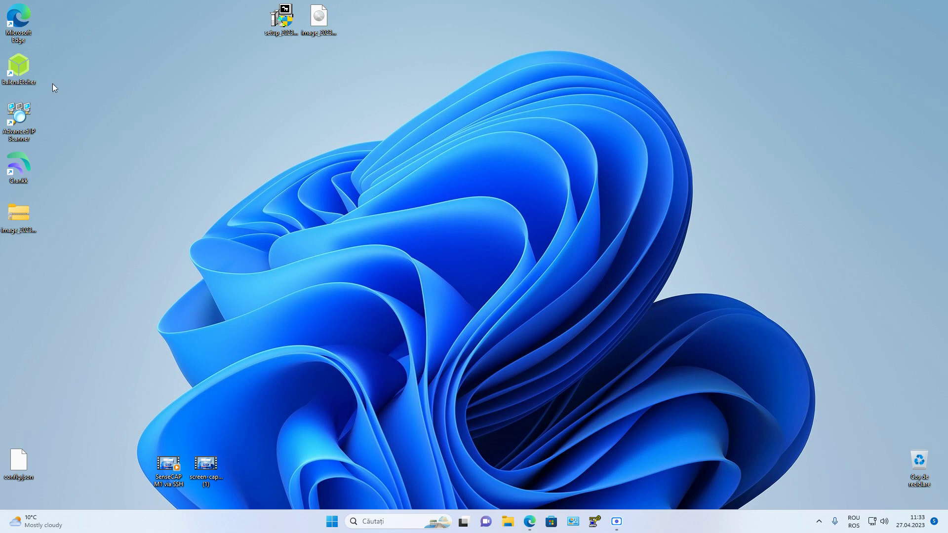
{"action": "double_click", "coordinate": [23, 66]}
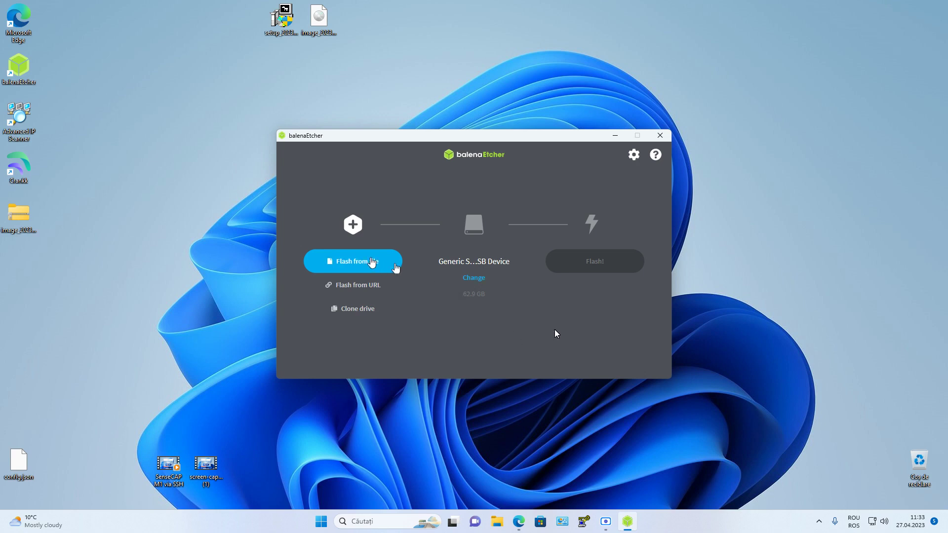
{"action": "left_click", "coordinate": [372, 262]}
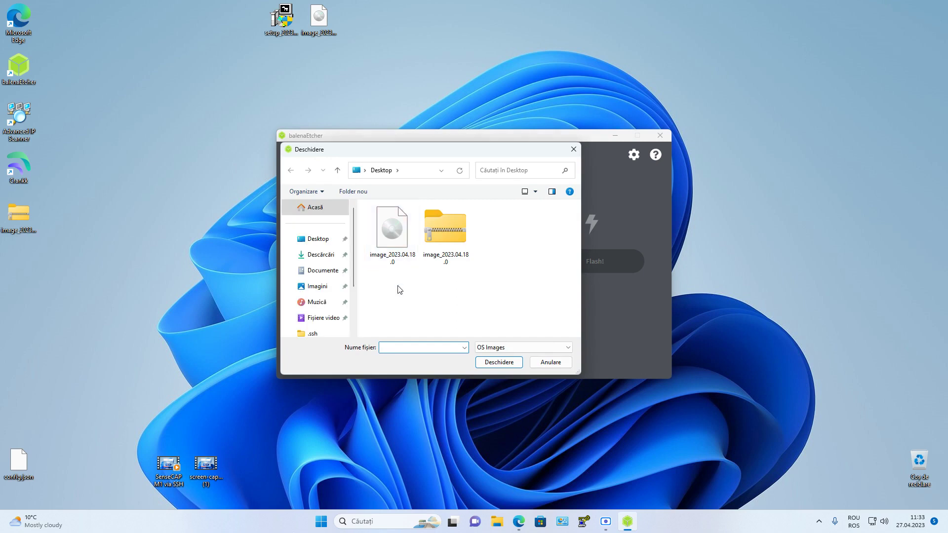
{"action": "left_click", "coordinate": [395, 235]}
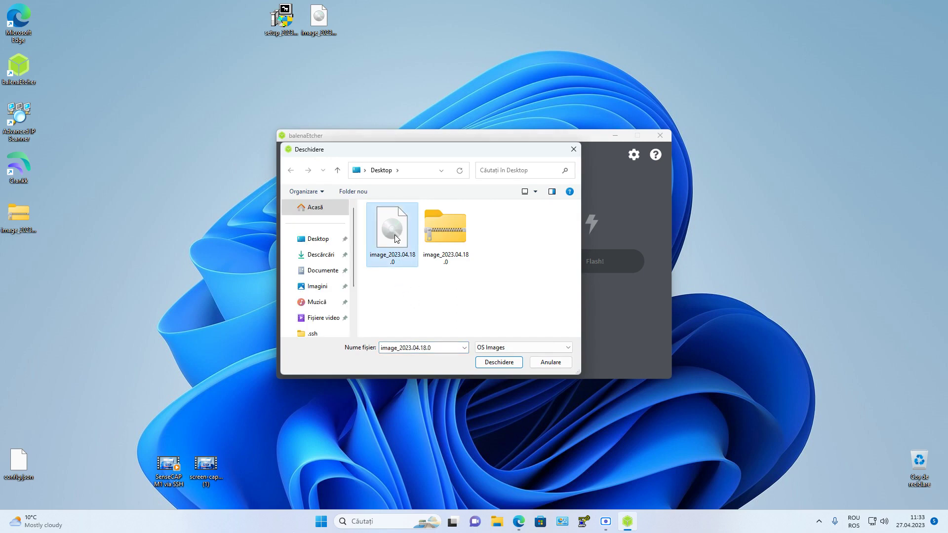
{"action": "left_click", "coordinate": [497, 364]}
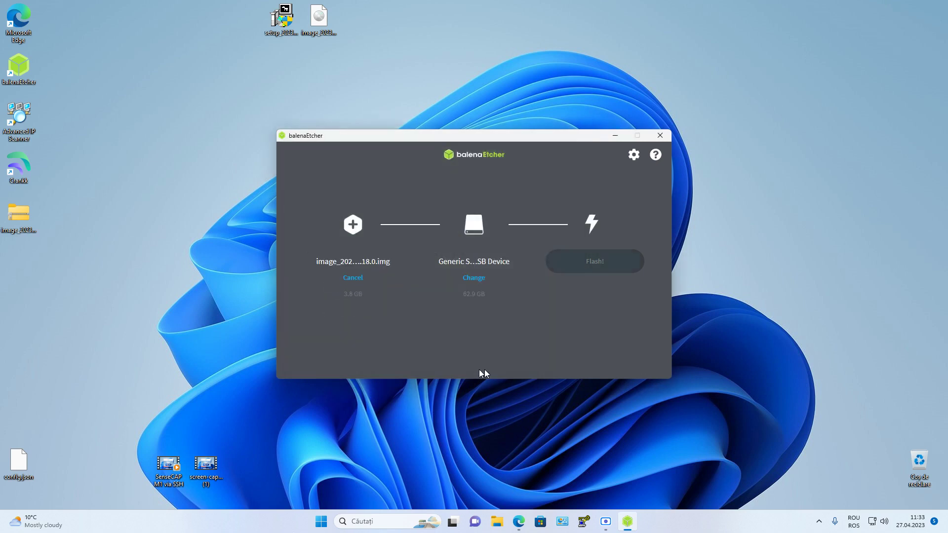
Flash the image to the Generic STORAGE DEVICE USB Device on D:\ and close balenaEtcher.
{"action": "left_click", "coordinate": [475, 279]}
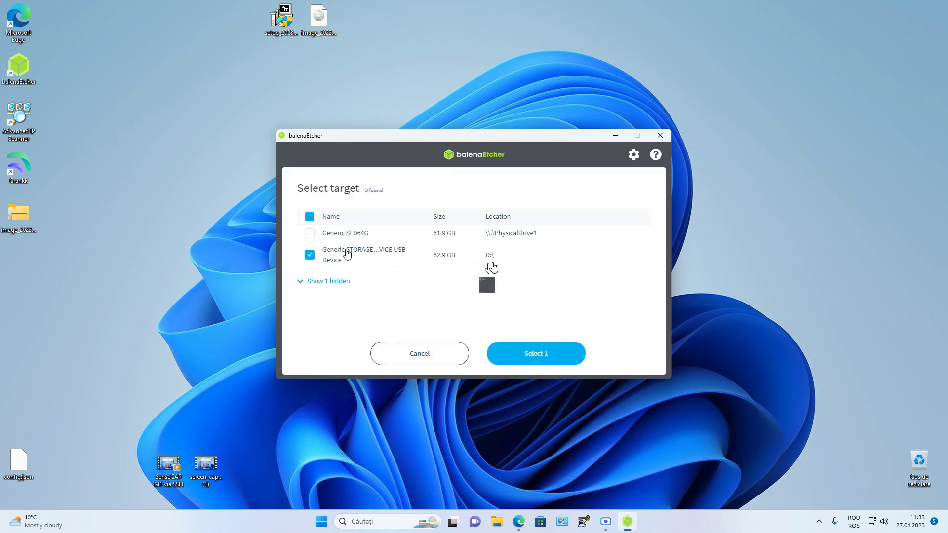
{"action": "left_click", "coordinate": [538, 358]}
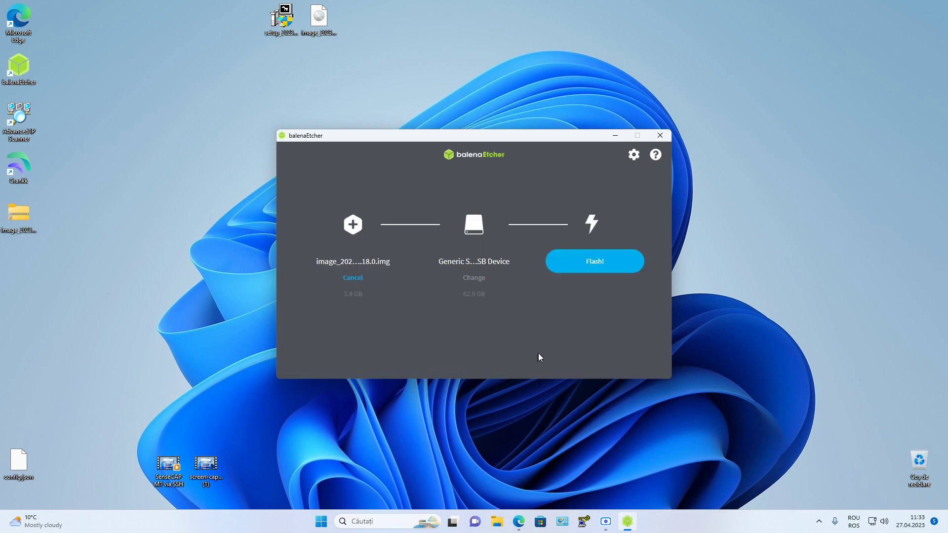
{"action": "left_click", "coordinate": [595, 264]}
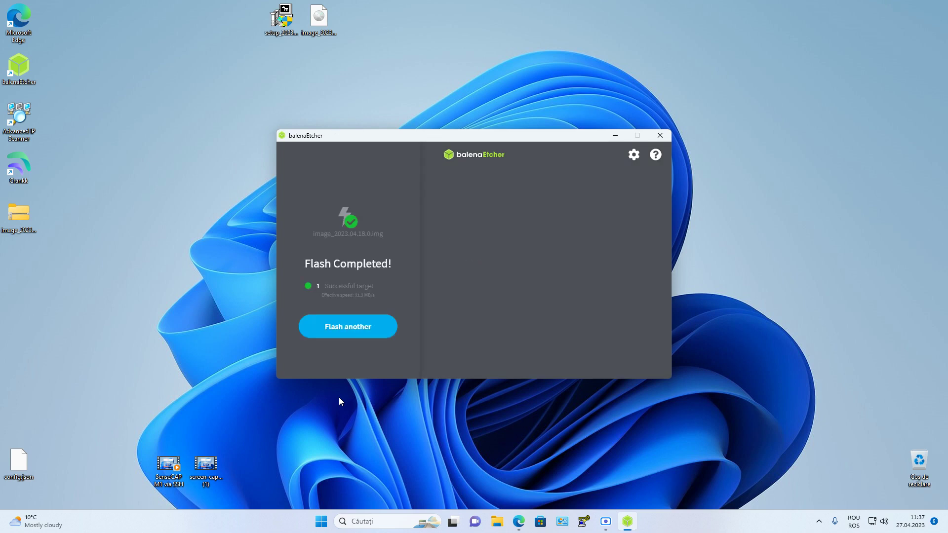
{"action": "left_click", "coordinate": [660, 137]}
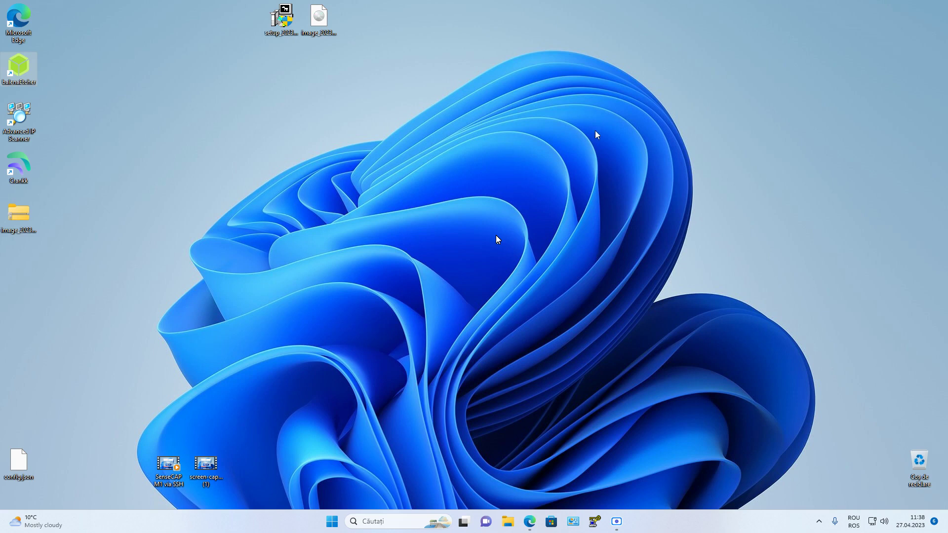
Scan the 192.168.1.1-254 range with Advanced IP Scanner to find the gateway's IP address.
{"action": "right_click", "coordinate": [393, 202]}
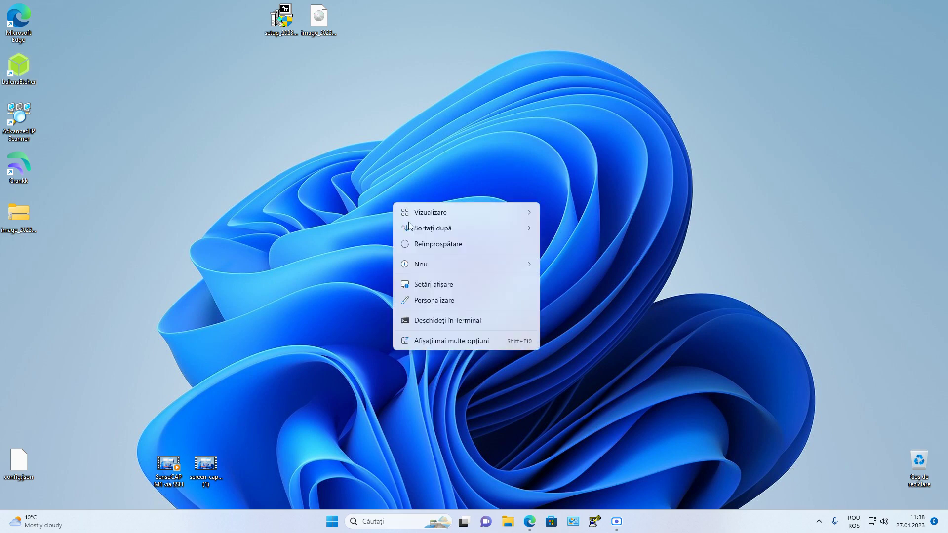
{"action": "left_click", "coordinate": [428, 244]}
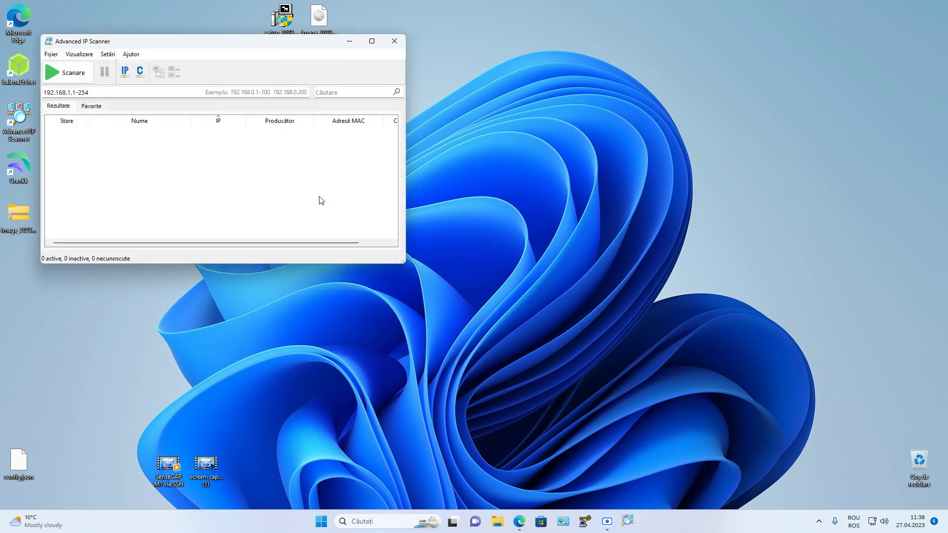
{"action": "left_click", "coordinate": [67, 72]}
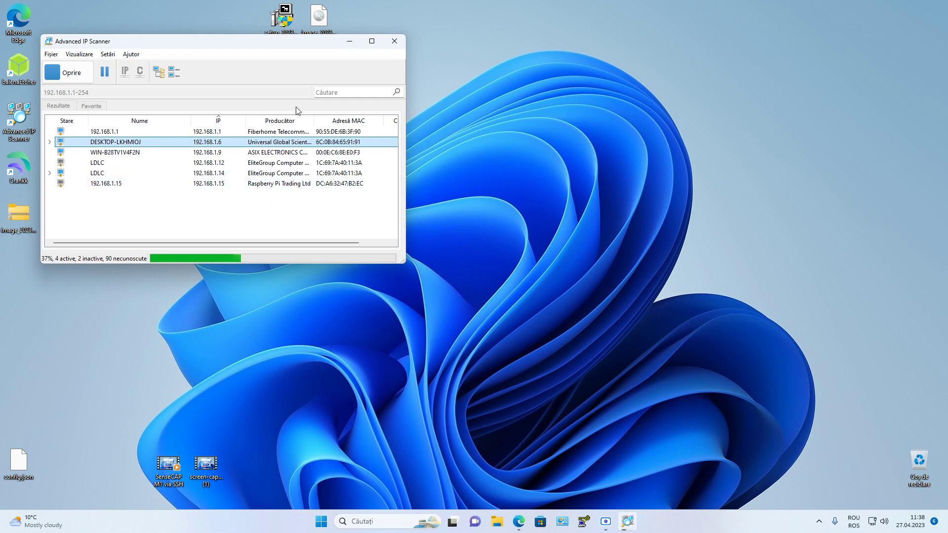
{"action": "left_click", "coordinate": [394, 41]}
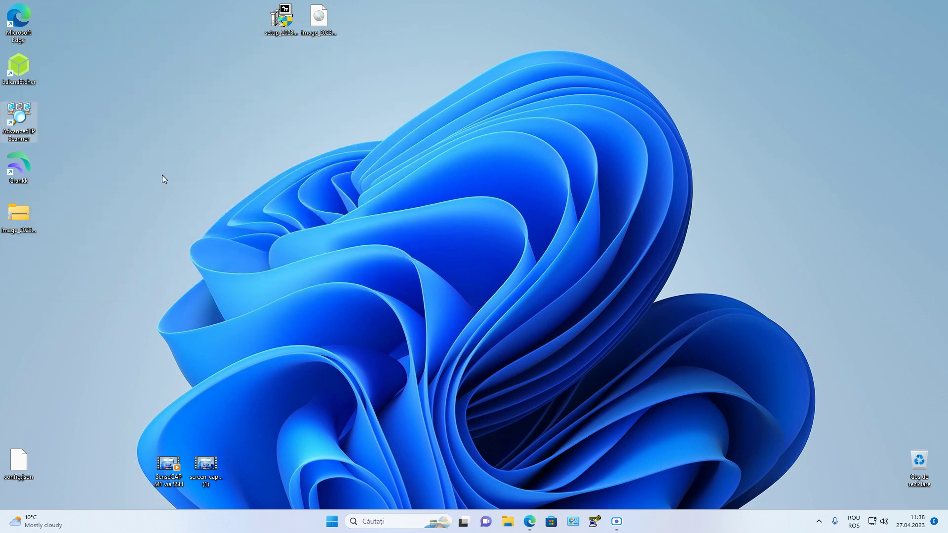
Open Crankk Setup, accept the disclaimer, and connect over SSH to 192.168.1.15 on port 22 as crankk with password authentication.
{"action": "double_click", "coordinate": [25, 167]}
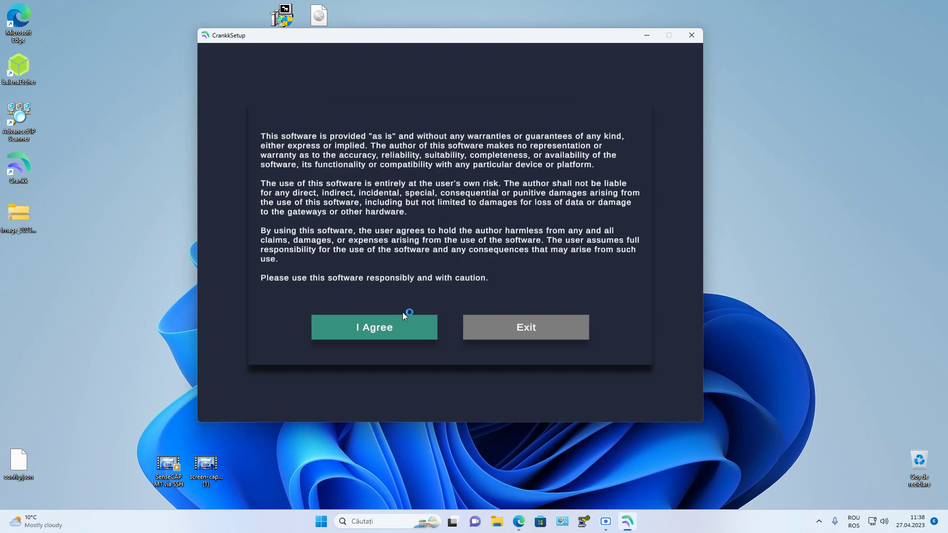
{"action": "left_click", "coordinate": [369, 331]}
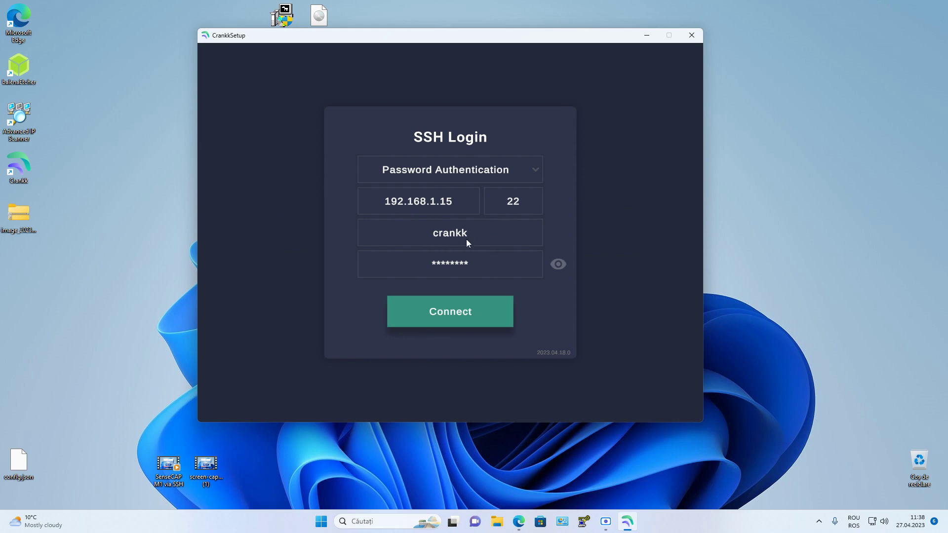
{"action": "left_click", "coordinate": [558, 264]}
{"action": "left_click", "coordinate": [438, 312]}
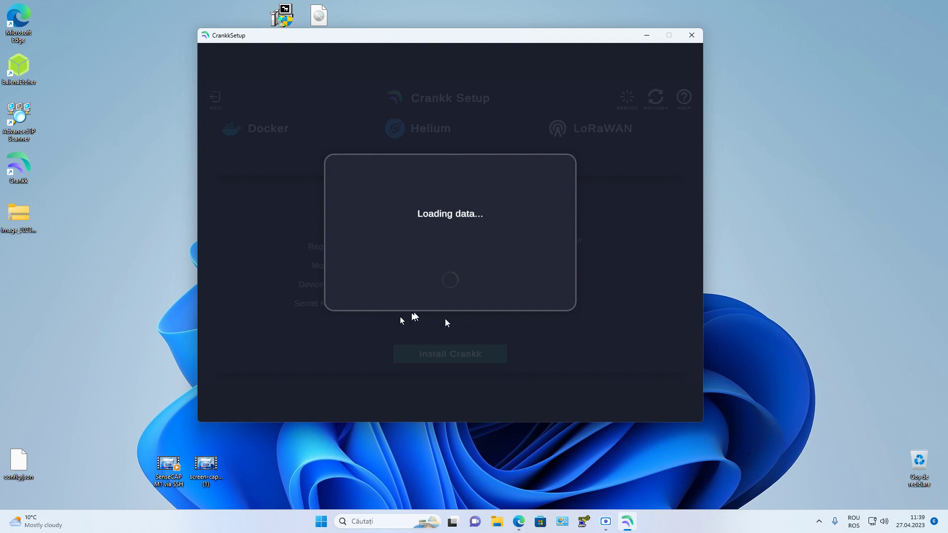
Set the gateway model to Rak and install the Helium miner on the device.
{"action": "mouse_move", "coordinate": [520, 522]}
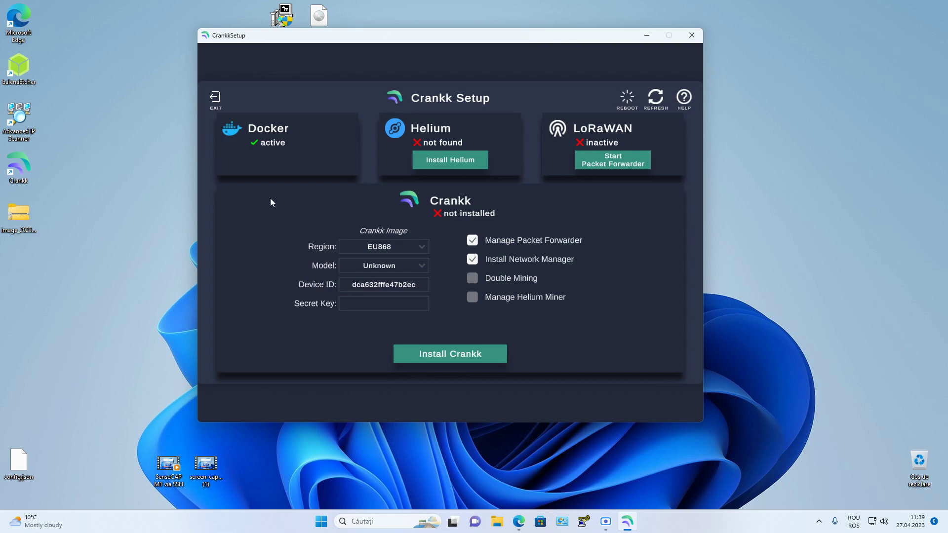
{"action": "left_click", "coordinate": [421, 269]}
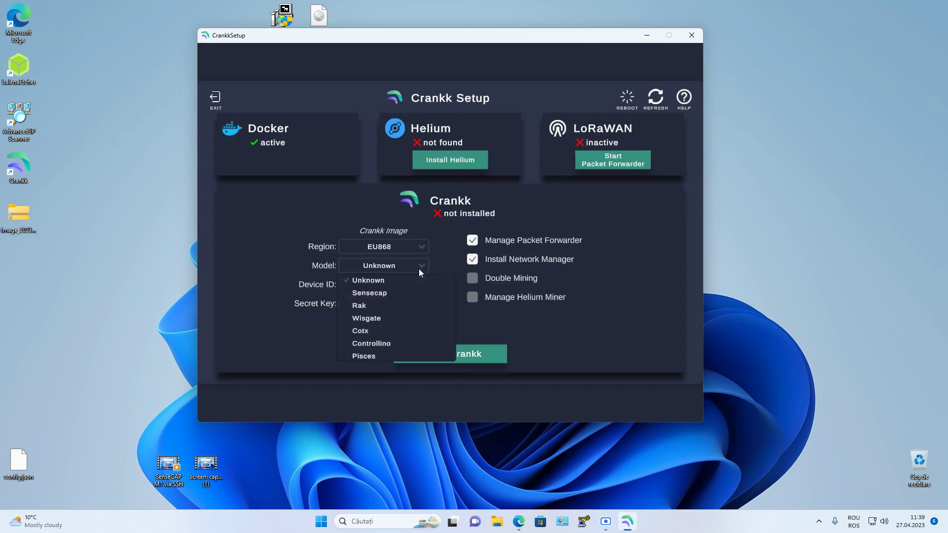
{"action": "left_click", "coordinate": [359, 305]}
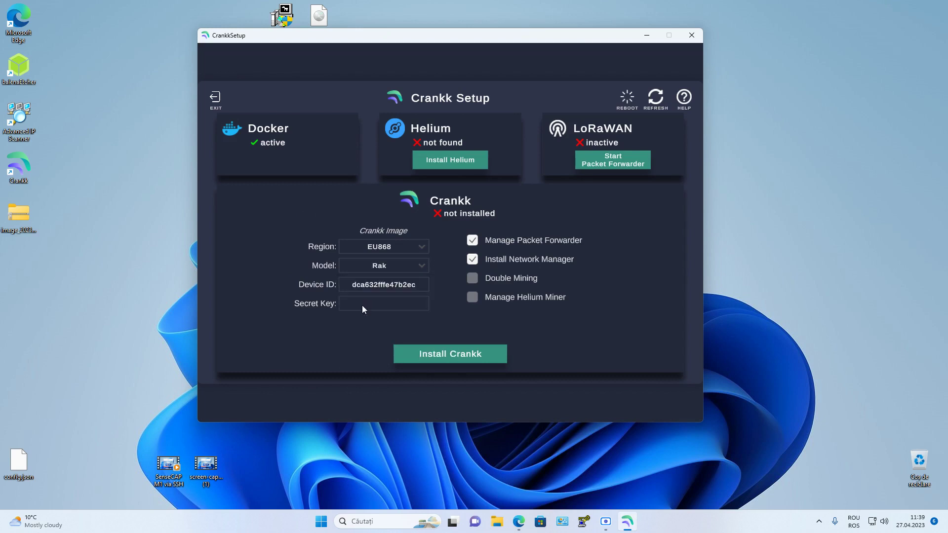
{"action": "left_click", "coordinate": [458, 163]}
{"action": "left_click", "coordinate": [394, 280]}
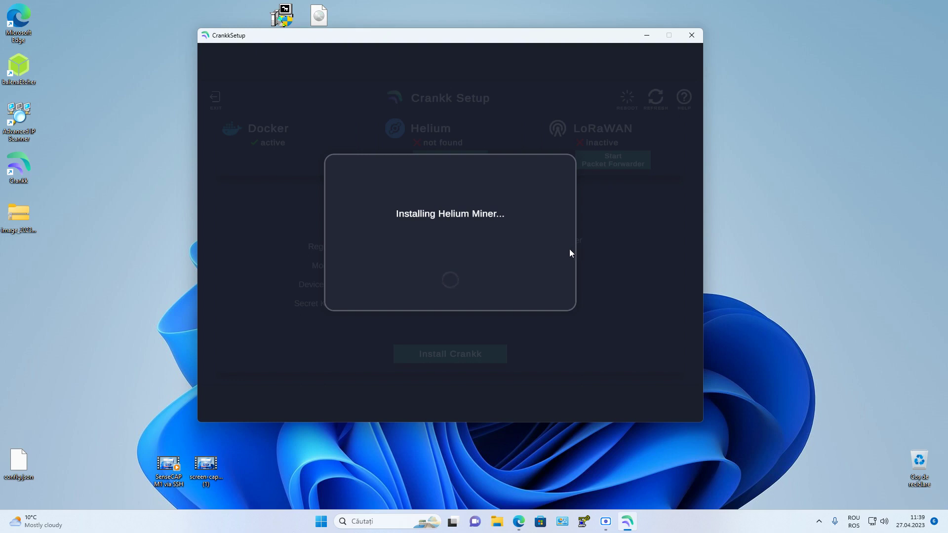
{"action": "left_click", "coordinate": [479, 280]}
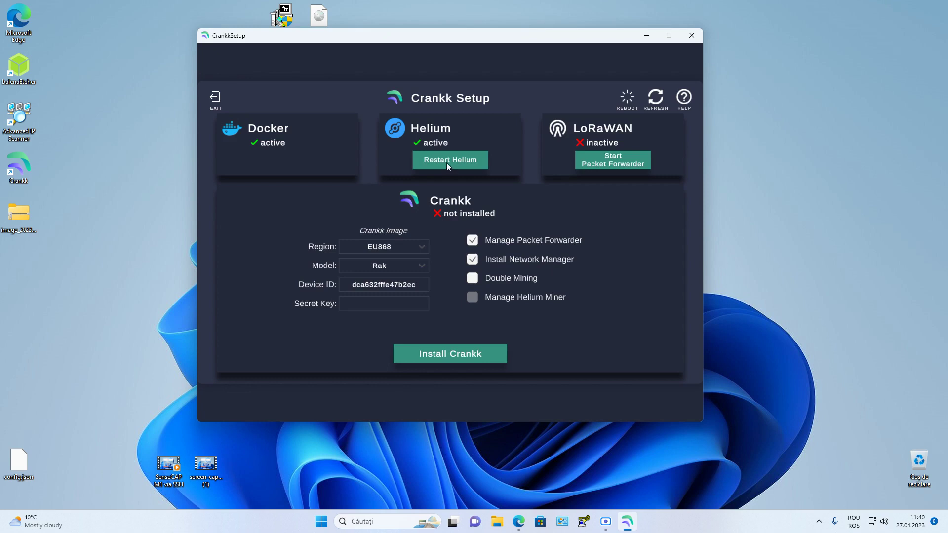
Install Crankk with Double Mining enabled and reboot the device.
{"action": "left_click", "coordinate": [474, 279]}
{"action": "left_click", "coordinate": [437, 354]}
{"action": "left_click", "coordinate": [393, 289]}
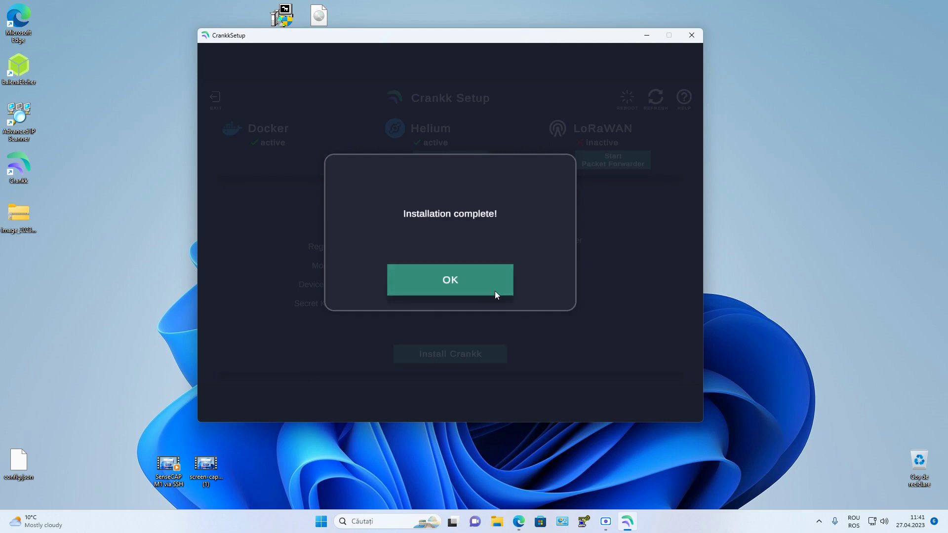
{"action": "left_click", "coordinate": [450, 286]}
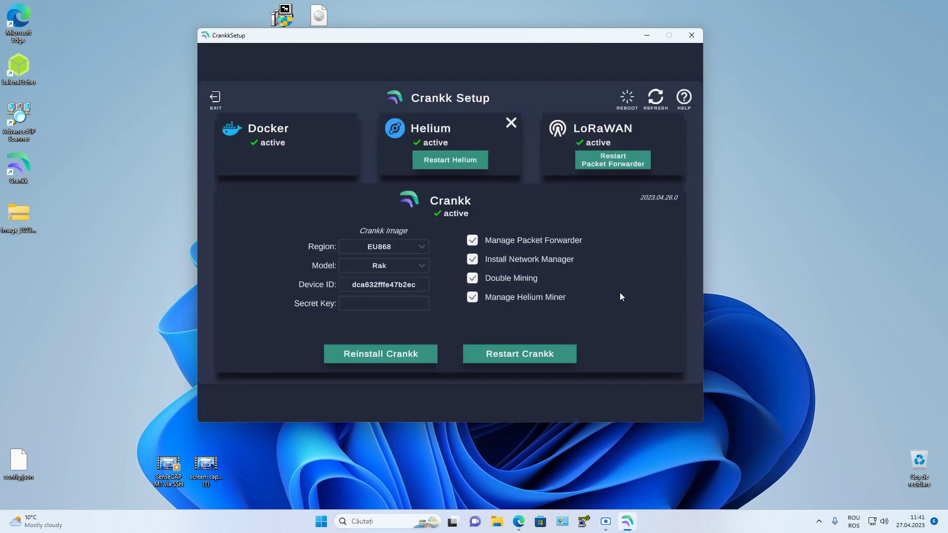
{"action": "left_click", "coordinate": [627, 101]}
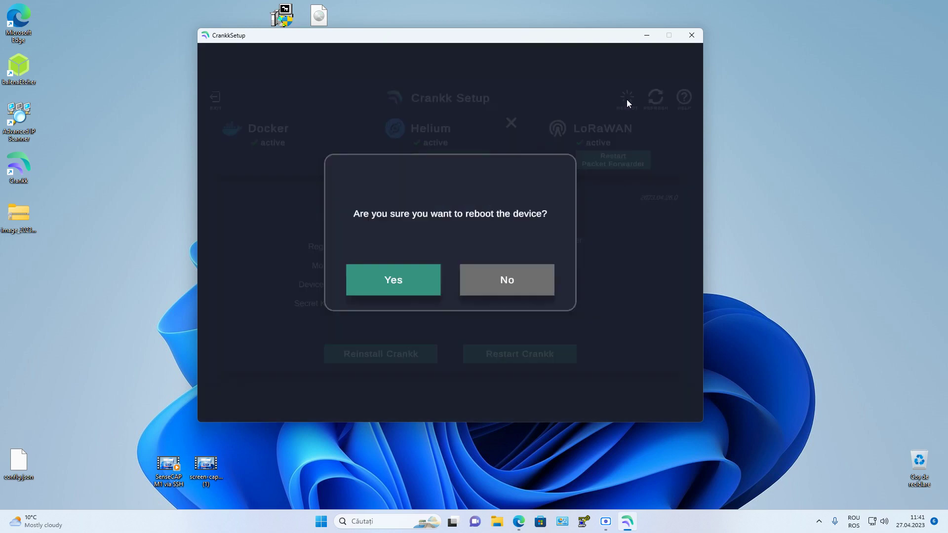
{"action": "left_click", "coordinate": [392, 281]}
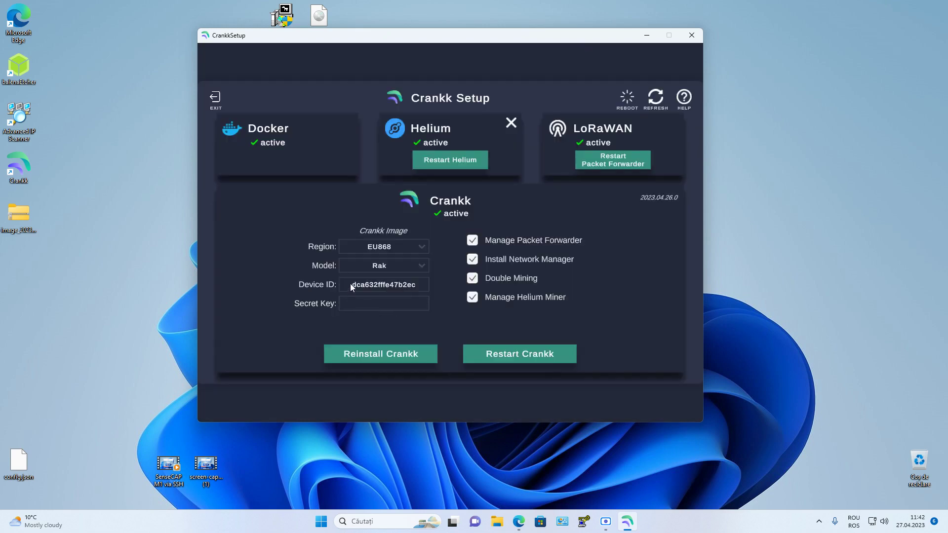
Select the gateway's device ID in Crankk Setup and switch to the Crankk dashboard's Wallets page in Edge.
{"action": "double_click", "coordinate": [350, 284]}
{"action": "left_click", "coordinate": [516, 527]}
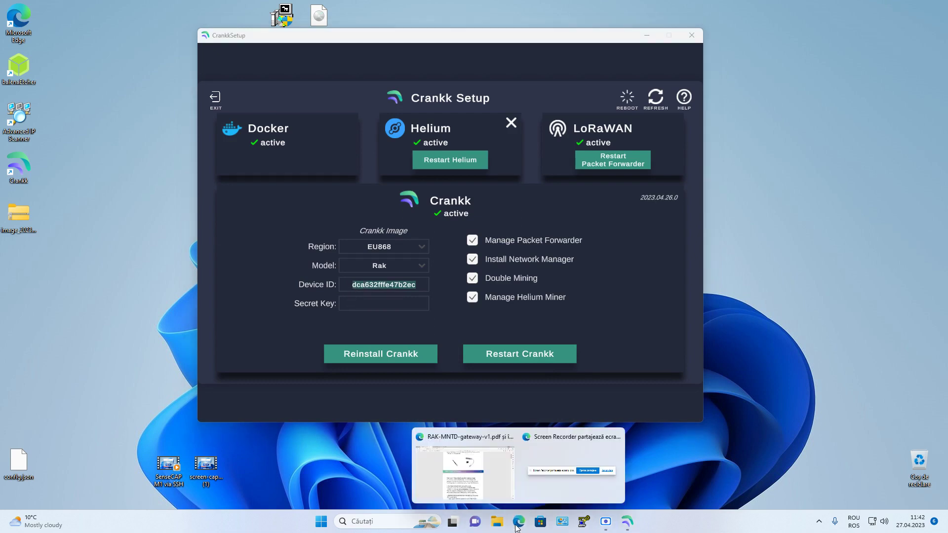
{"action": "left_click", "coordinate": [490, 478]}
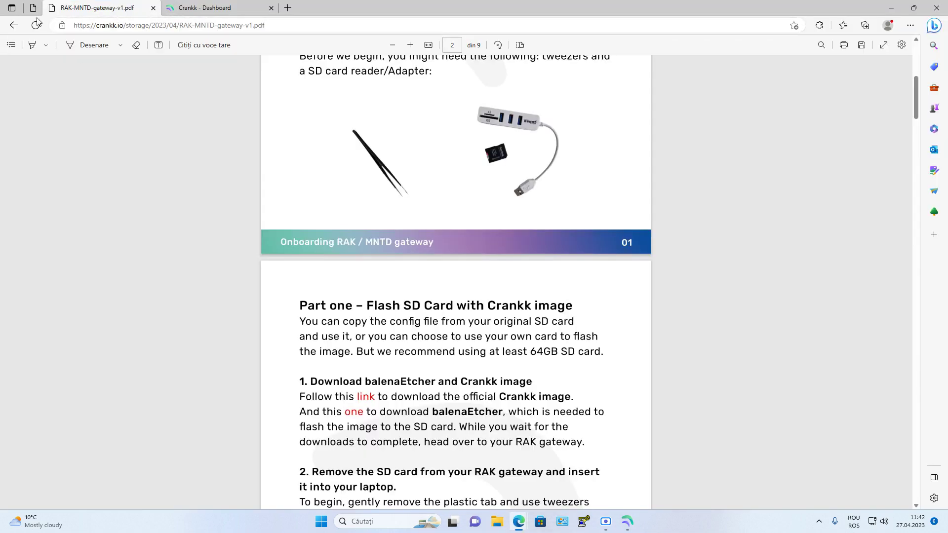
{"action": "left_click", "coordinate": [14, 25]}
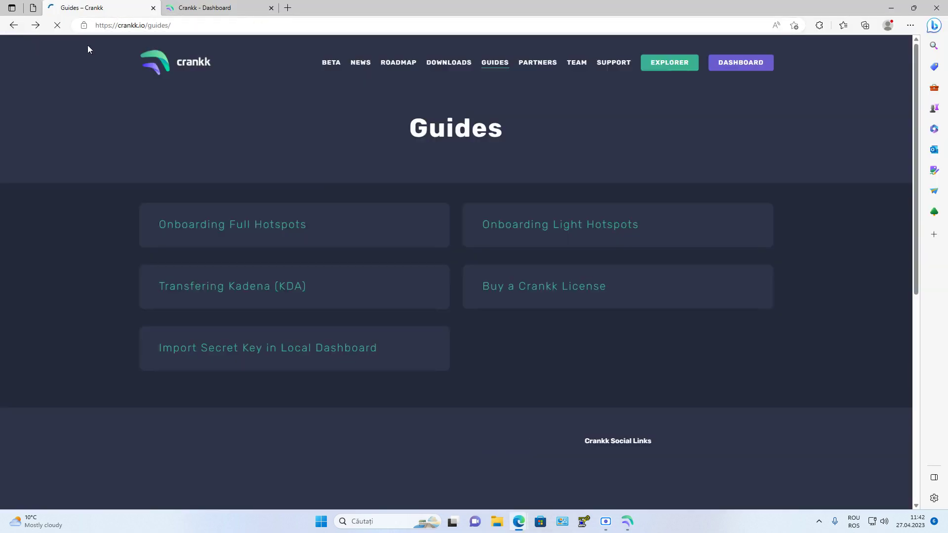
{"action": "left_click", "coordinate": [12, 26]}
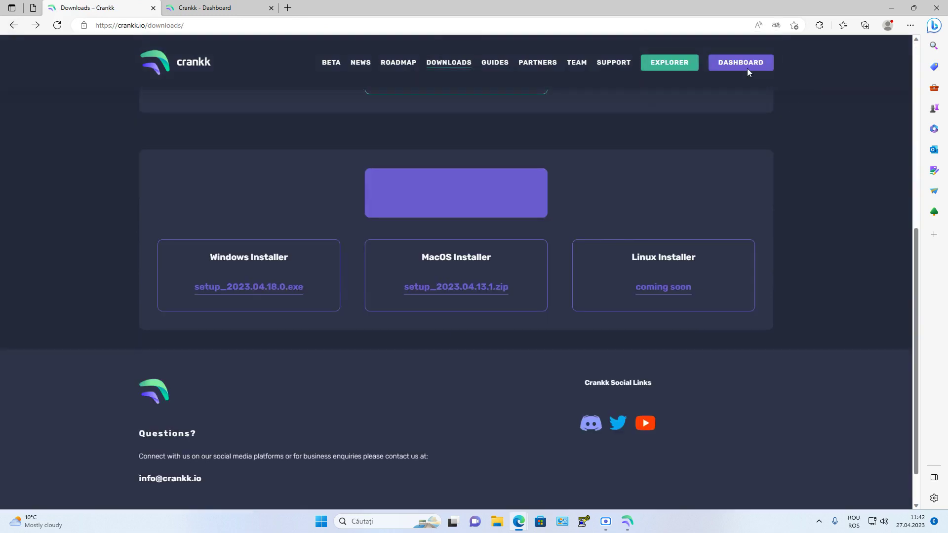
{"action": "left_click", "coordinate": [223, 12]}
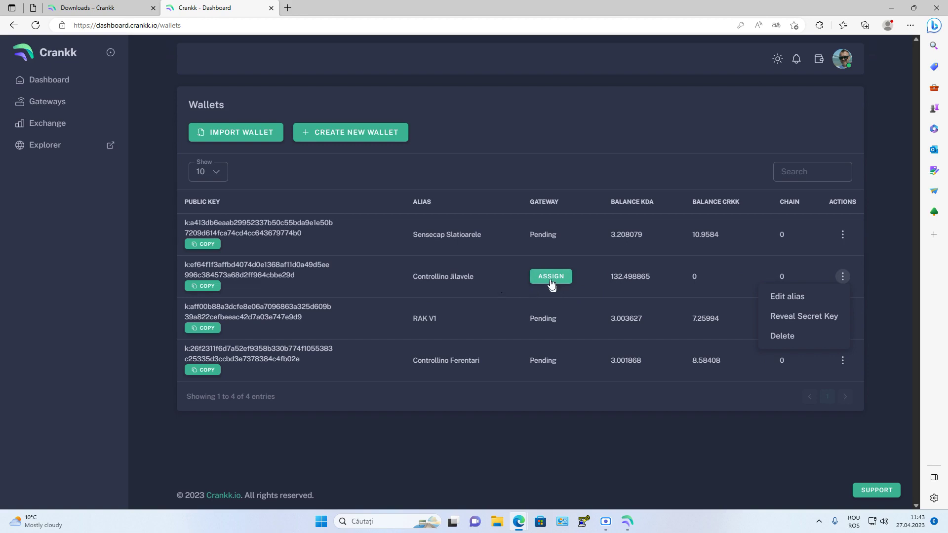
Try assigning a RAK gateway to the Controllino Jilavele wallet, consulting Crankk Setup for the device ID, and dismiss the assignment.
{"action": "left_click", "coordinate": [550, 280]}
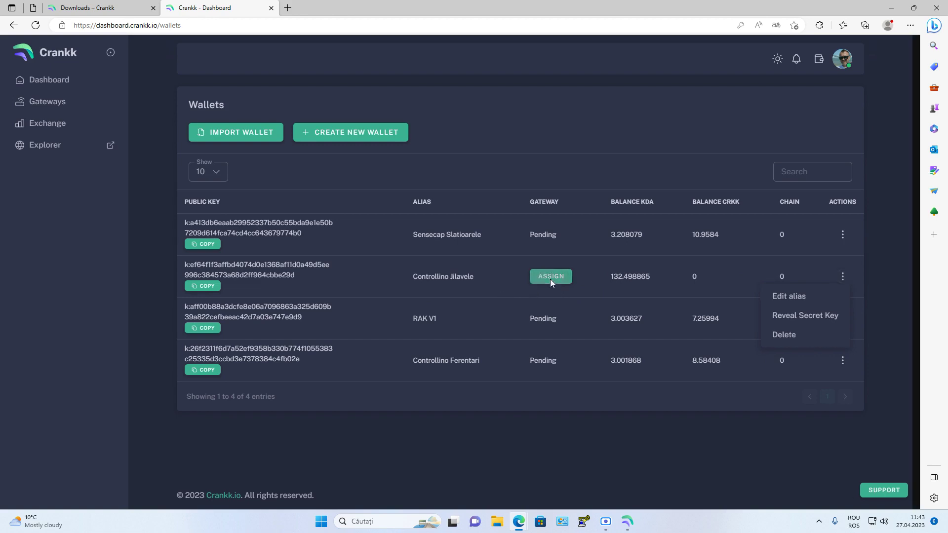
{"action": "left_click", "coordinate": [511, 280]}
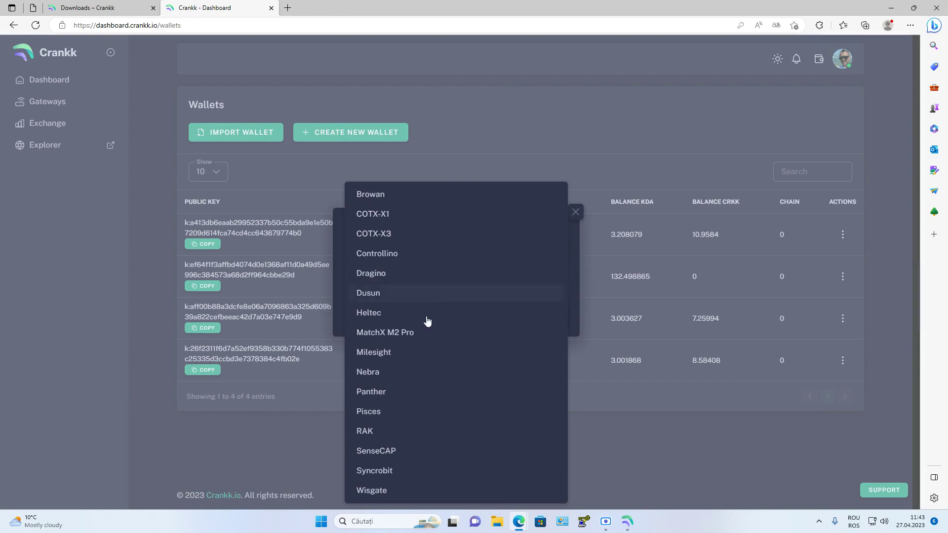
{"action": "left_click", "coordinate": [367, 431]}
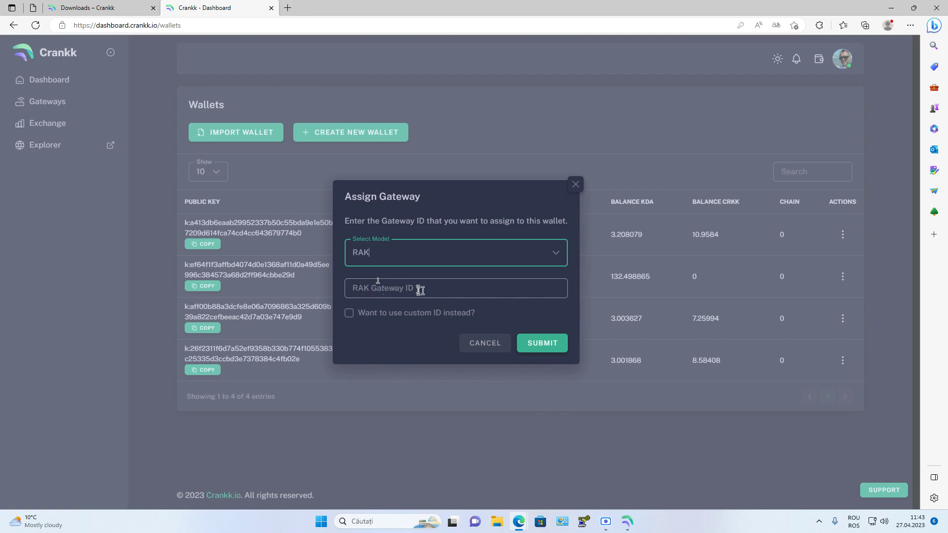
{"action": "mouse_move", "coordinate": [627, 525]}
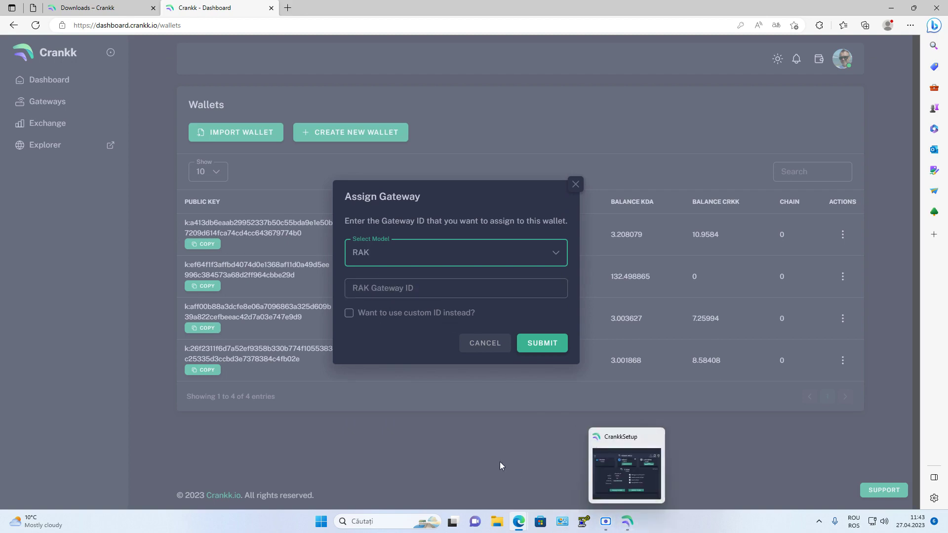
{"action": "left_click", "coordinate": [629, 523]}
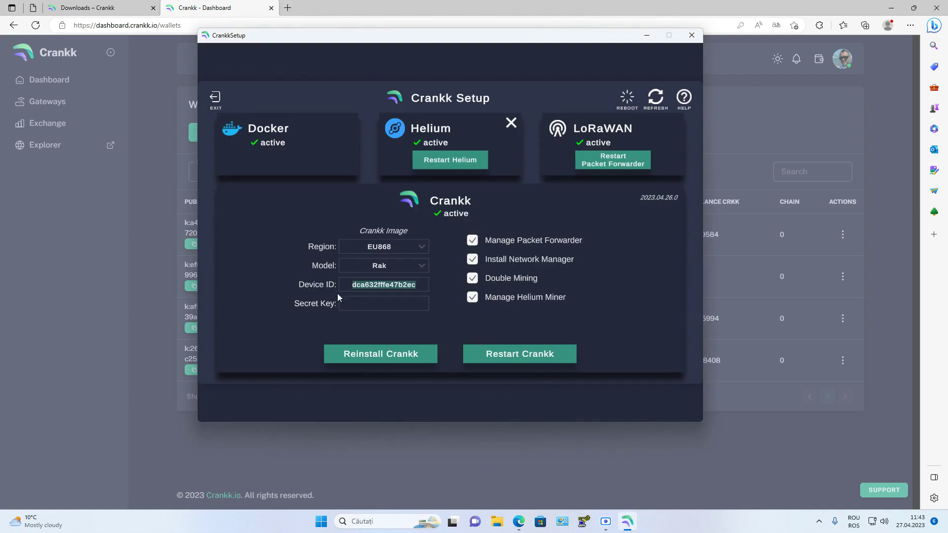
{"action": "left_click", "coordinate": [123, 260]}
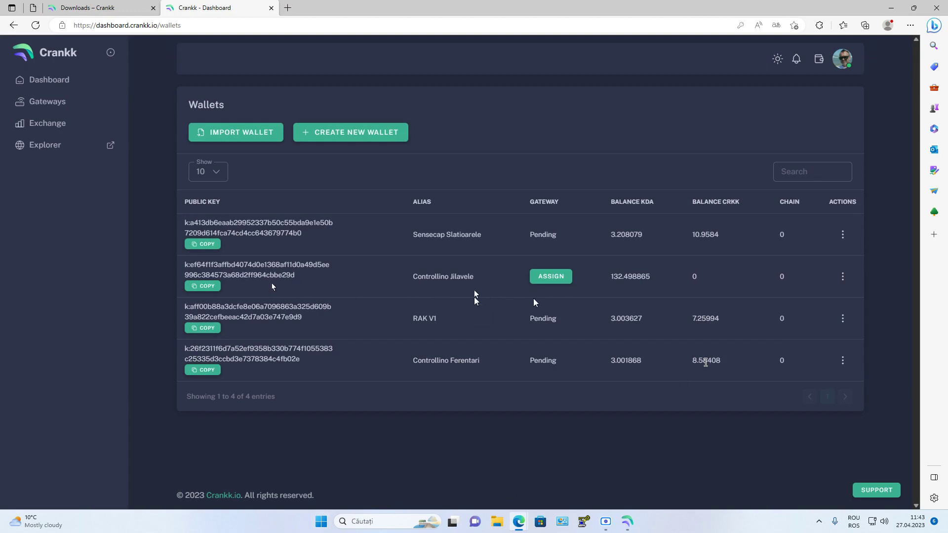
Bring up the secret key reveal prompt for the Controllino Jilavele wallet and cancel it.
{"action": "left_click", "coordinate": [842, 277]}
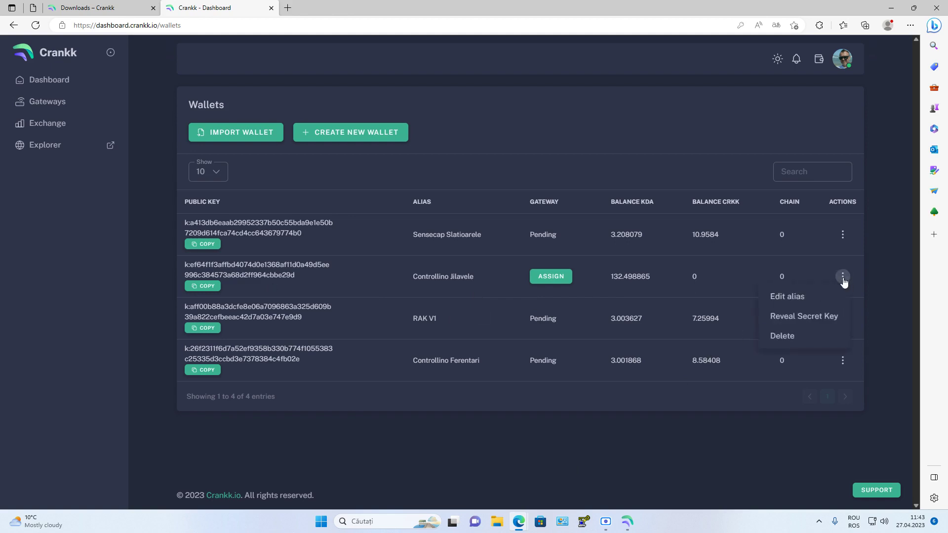
{"action": "left_click", "coordinate": [809, 321]}
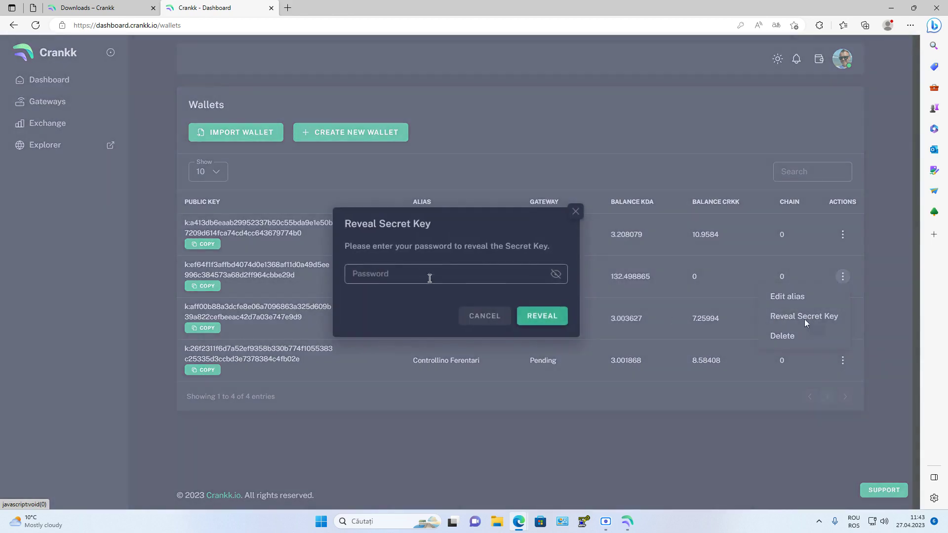
{"action": "left_click", "coordinate": [482, 321]}
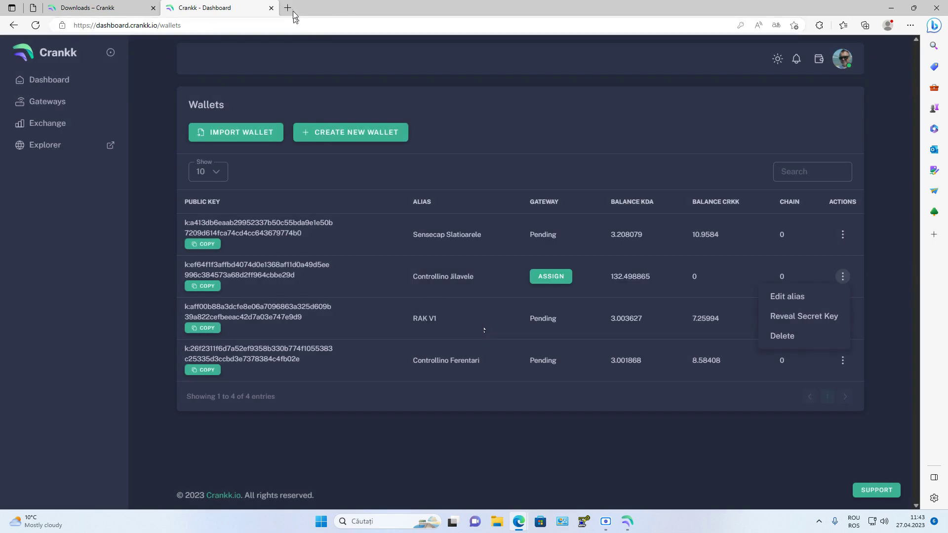
Open the gateway's local dashboard at 192.168.1.15:17080 in a new browser tab.
{"action": "left_click", "coordinate": [288, 8]}
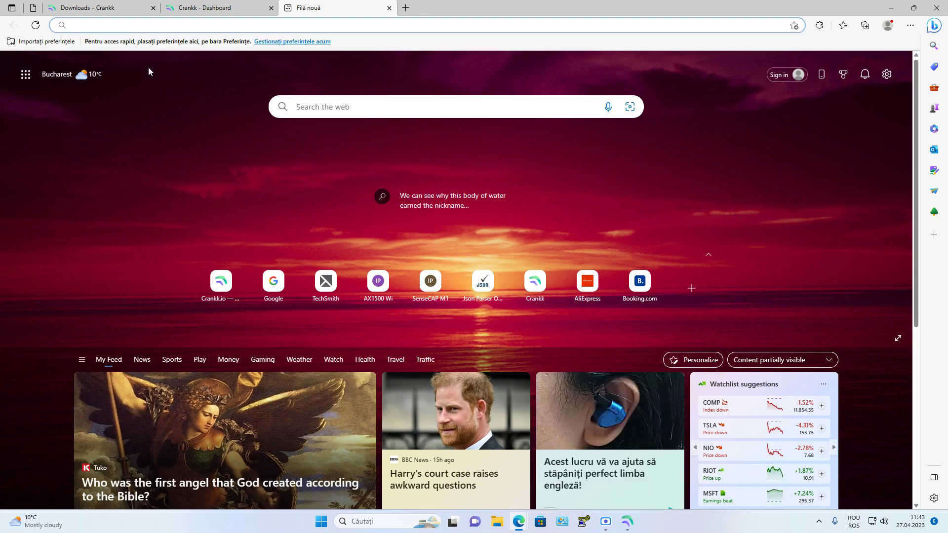
{"action": "type", "text": "192"}
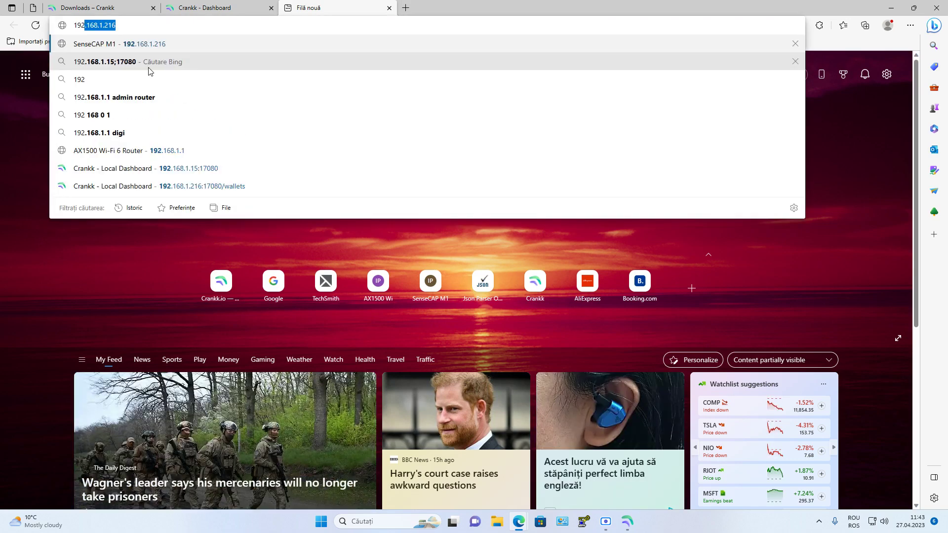
{"action": "type", "text": ".16"}
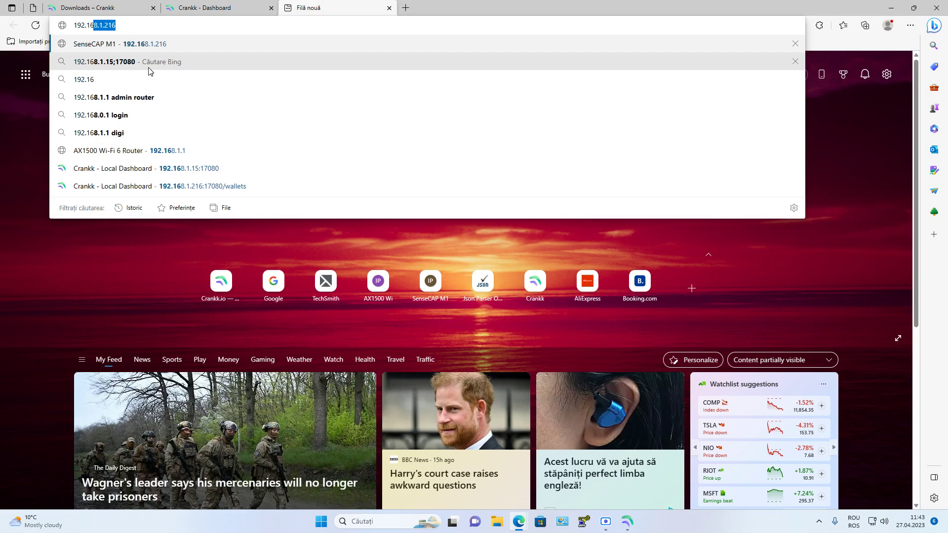
{"action": "type", "text": "8.1.15"}
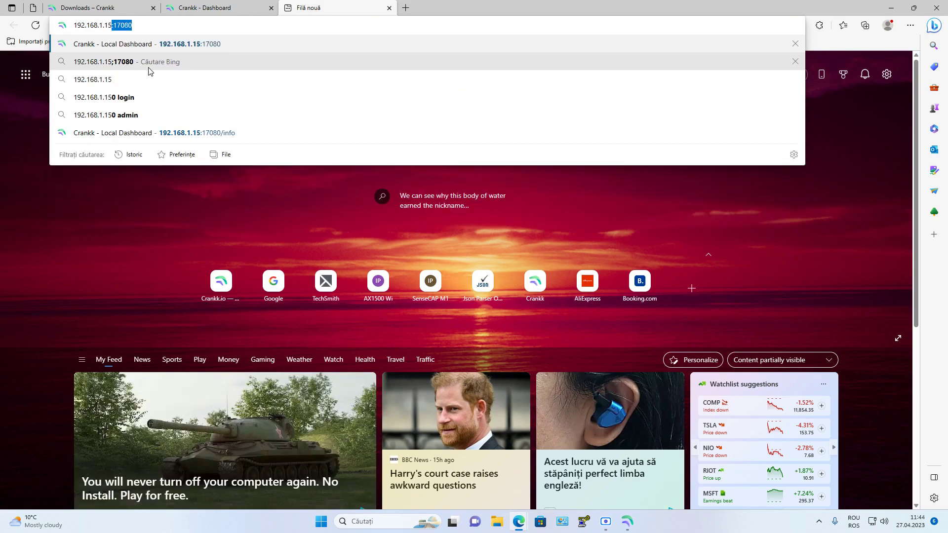
{"action": "type", "text": ":"}
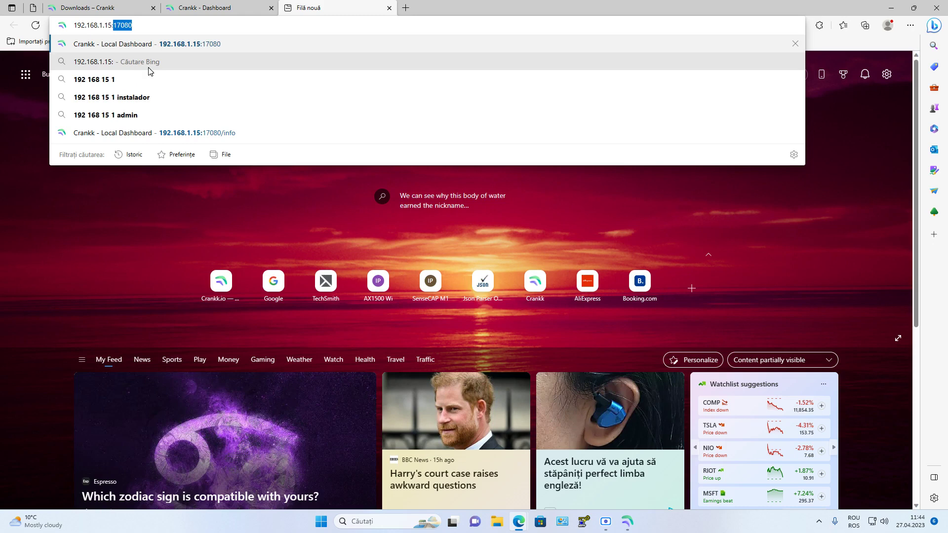
{"action": "type", "text": "1708"}
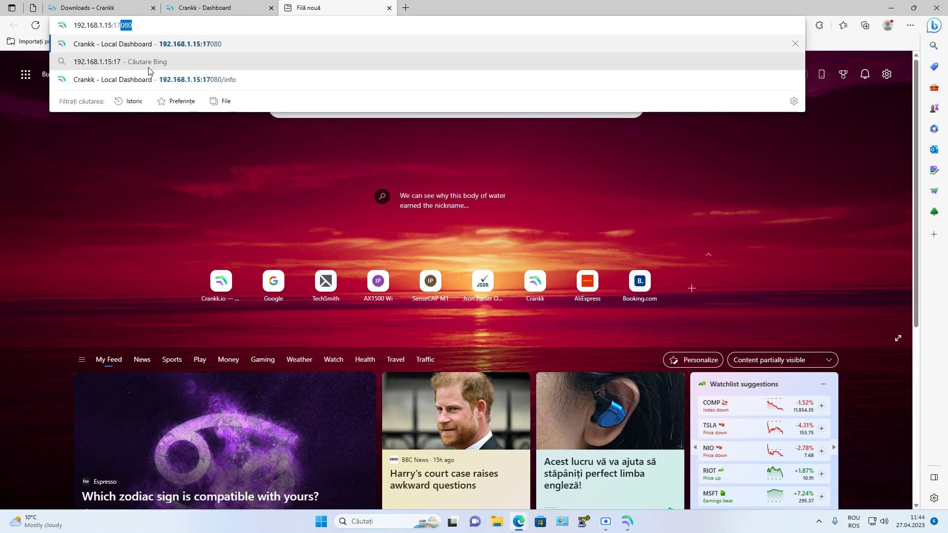
{"action": "type", "text": "0"}
{"action": "key", "text": "Return"}
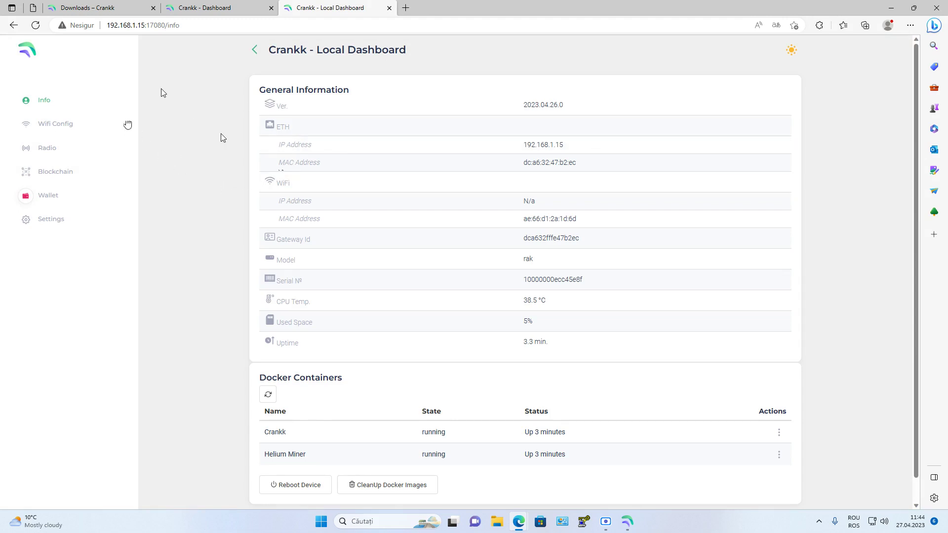
Review the local dashboard's general information and Docker containers, and check the device ID in Crankk Setup.
{"action": "scroll", "coordinate": [220, 183], "scroll_direction": "down", "scroll_amount": 1}
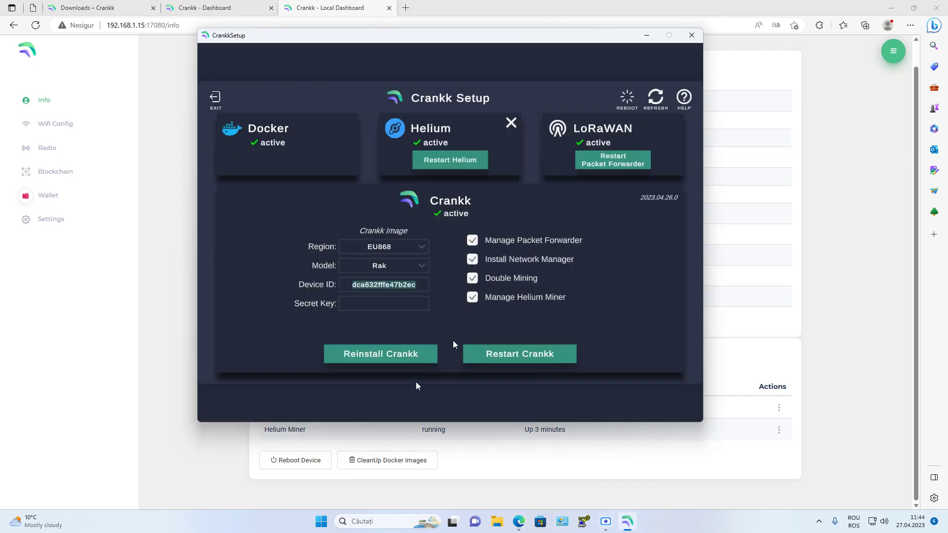
{"action": "left_click", "coordinate": [411, 290]}
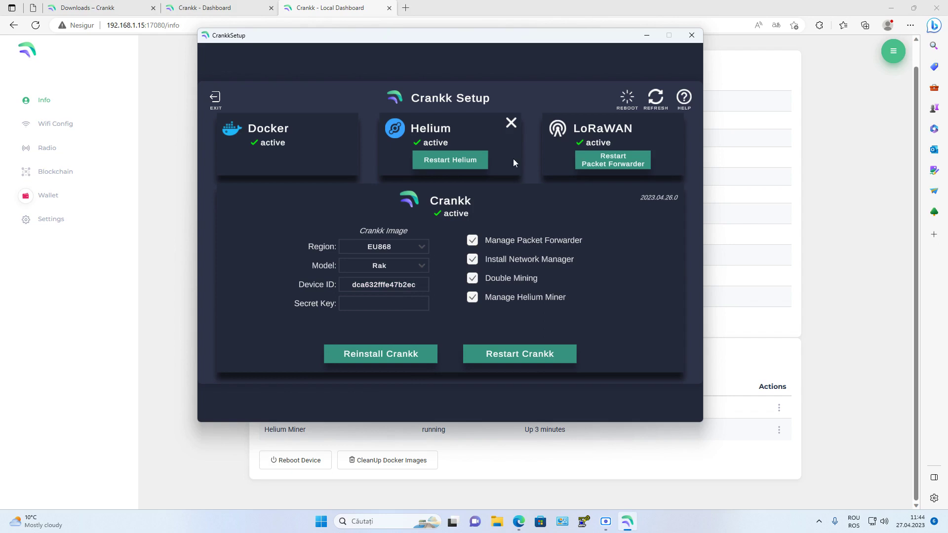
{"action": "left_click", "coordinate": [572, 9]}
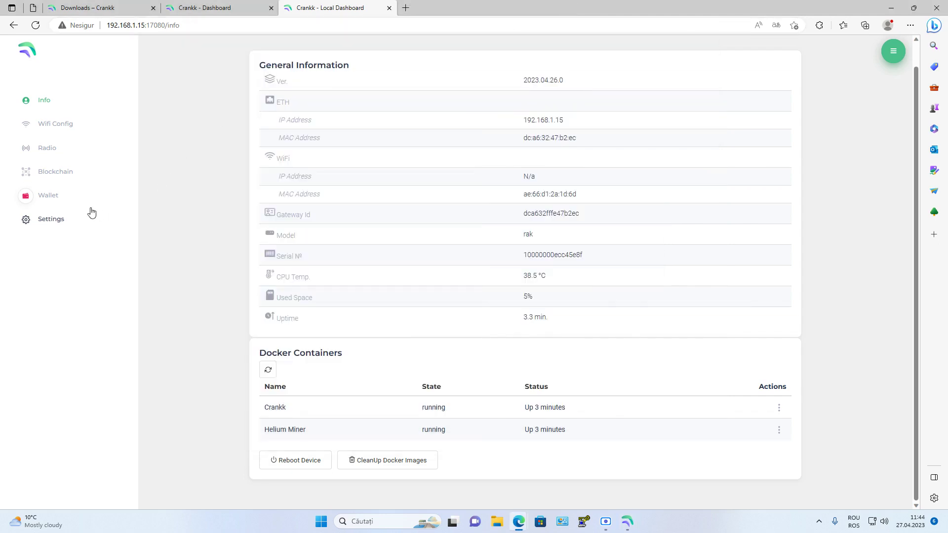
Go to the secret key entry on the local dashboard's Wallet page and return to the online dashboard's wallet list.
{"action": "left_click", "coordinate": [47, 197]}
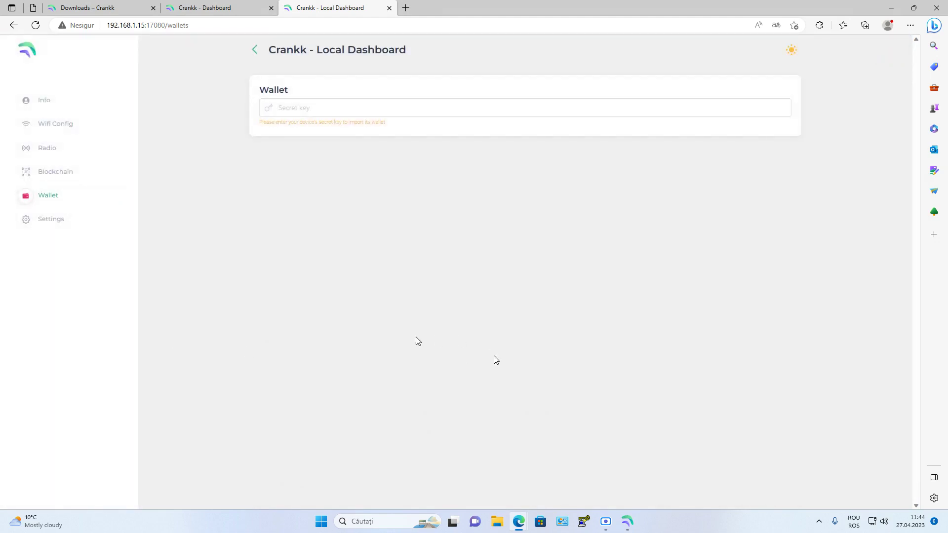
{"action": "left_click", "coordinate": [300, 107]}
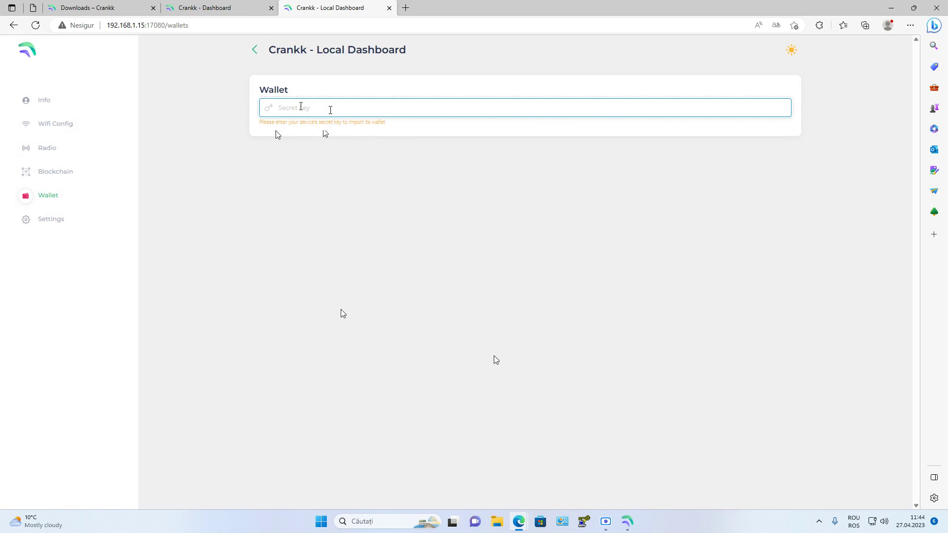
{"action": "left_click", "coordinate": [893, 8]}
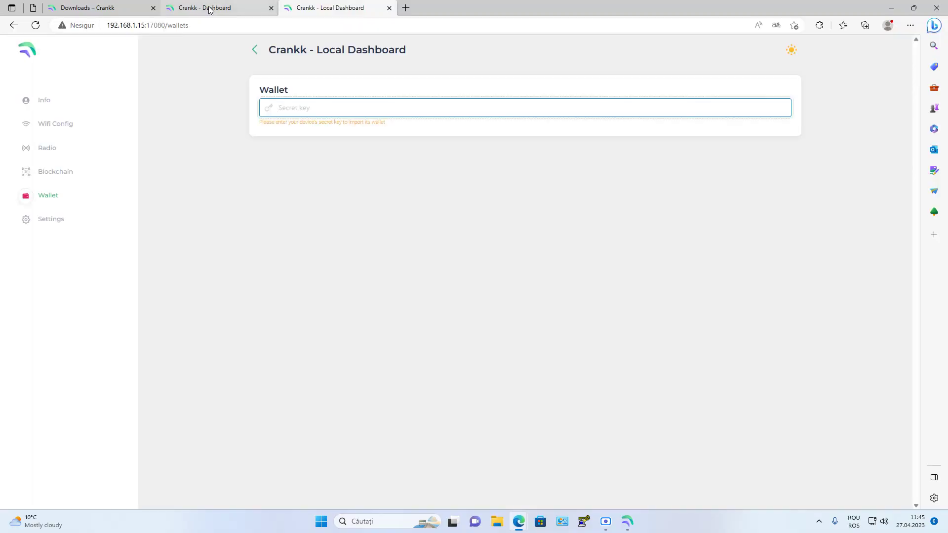
{"action": "left_click", "coordinate": [212, 8]}
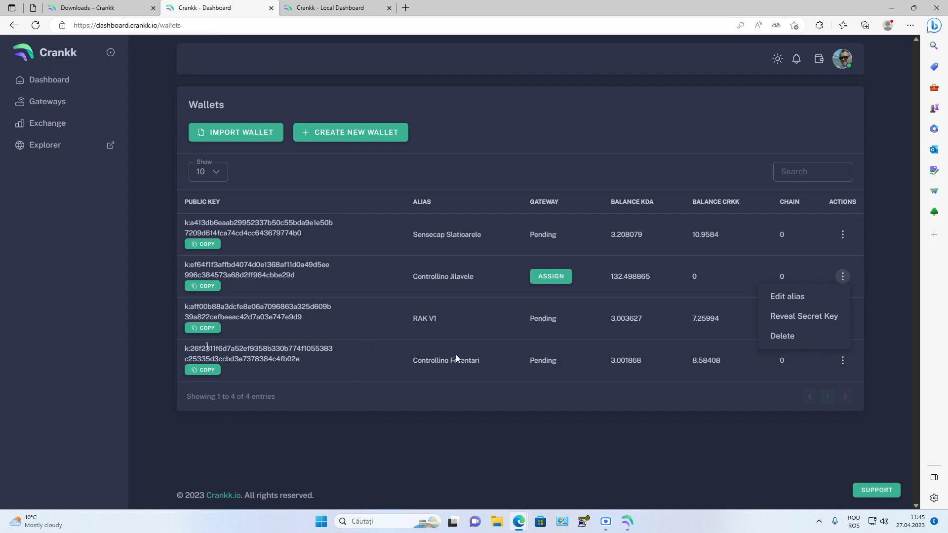